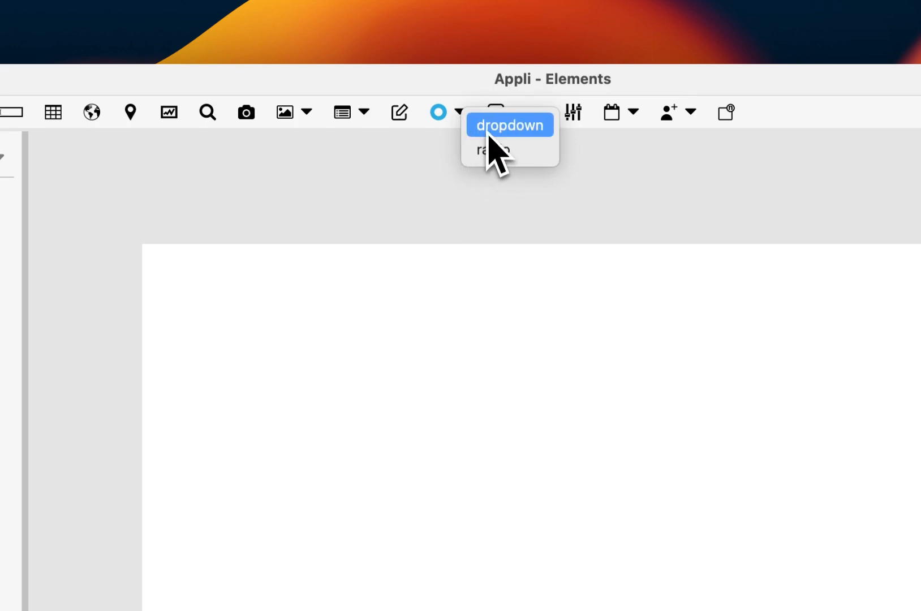
- Draw a tall radio group element in the upper-left area of the blank screen layout
{"action": "left_click", "coordinate": [487, 128]}
{"action": "mouse_move", "coordinate": [447, 116]}
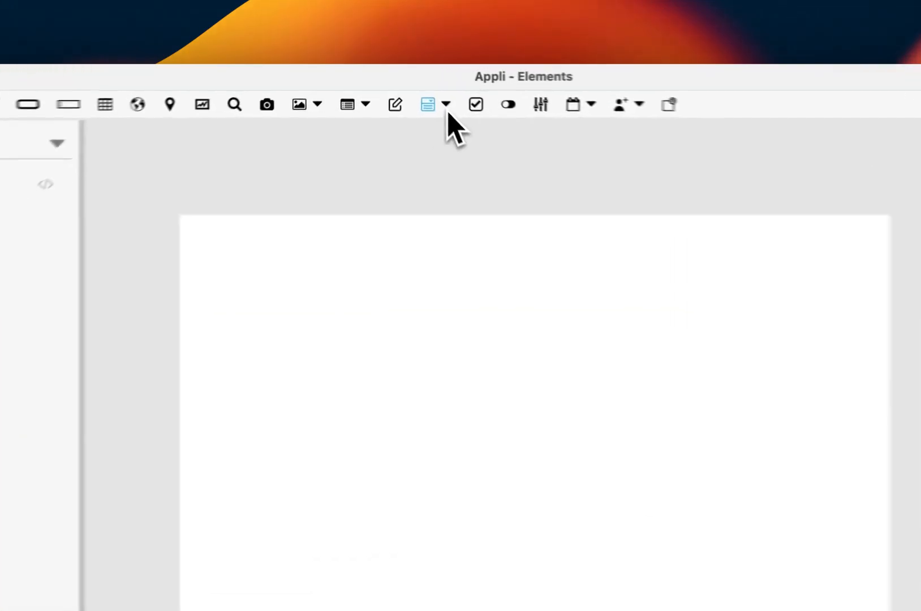
{"action": "left_click", "coordinate": [414, 89]}
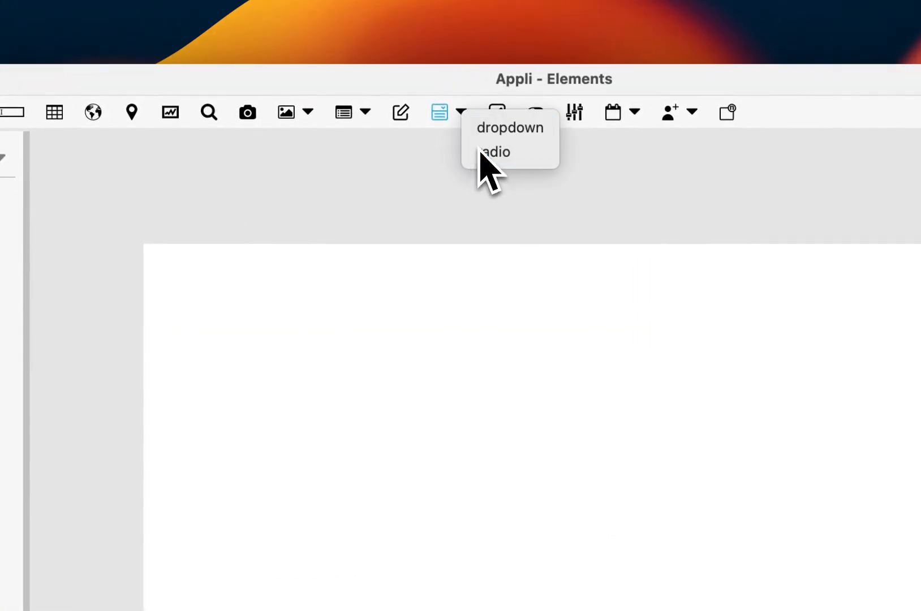
{"action": "left_click", "coordinate": [480, 154]}
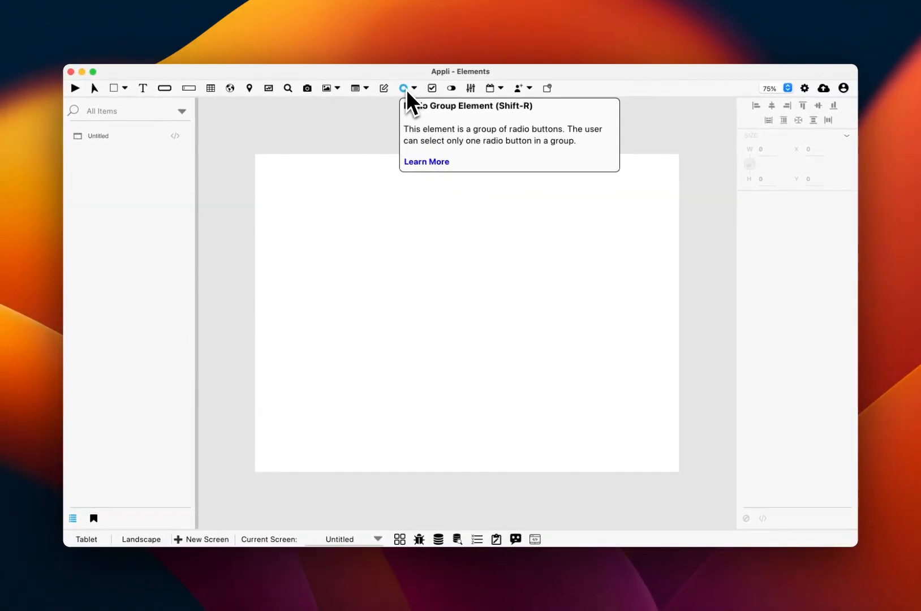
{"action": "left_click", "coordinate": [407, 89]}
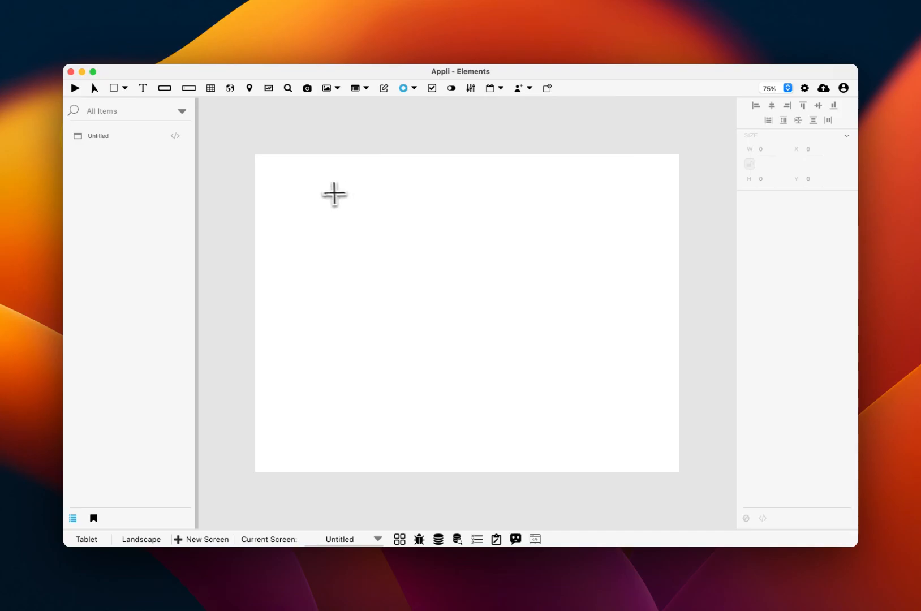
{"action": "mouse_move", "coordinate": [320, 162]}
{"action": "left_mouse_down"}
{"action": "mouse_move", "coordinate": [352, 188]}
{"action": "mouse_move", "coordinate": [397, 322]}
{"action": "left_mouse_up"}
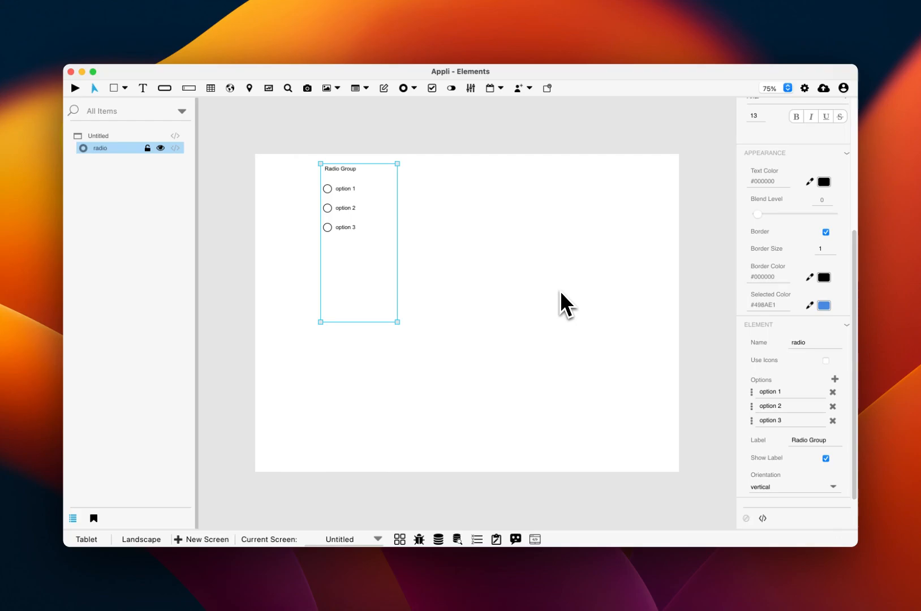
- Run the app, test selecting the radio group's options one after another, and return to editing
{"action": "key", "text": "super+r"}
{"action": "left_click", "coordinate": [338, 203]}
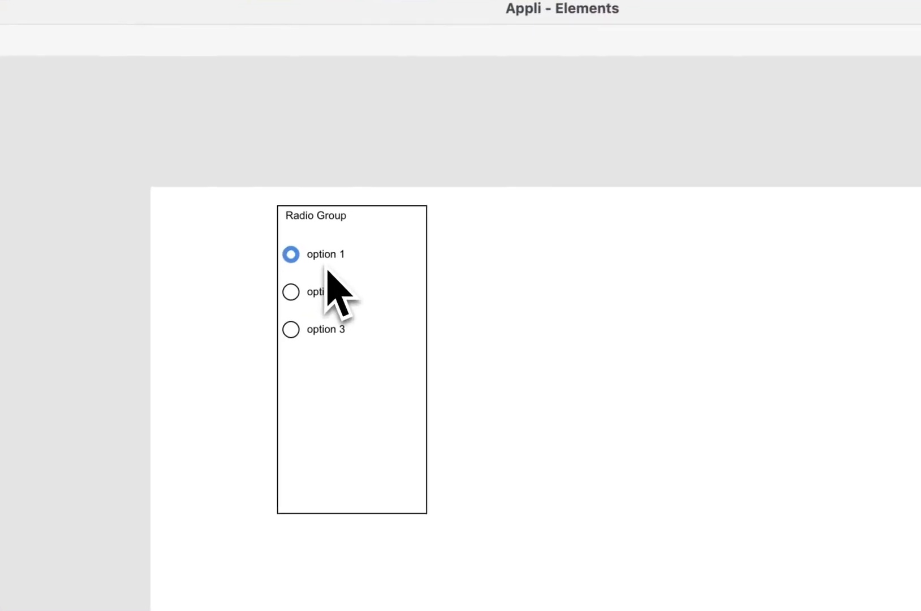
{"action": "left_click", "coordinate": [326, 295]}
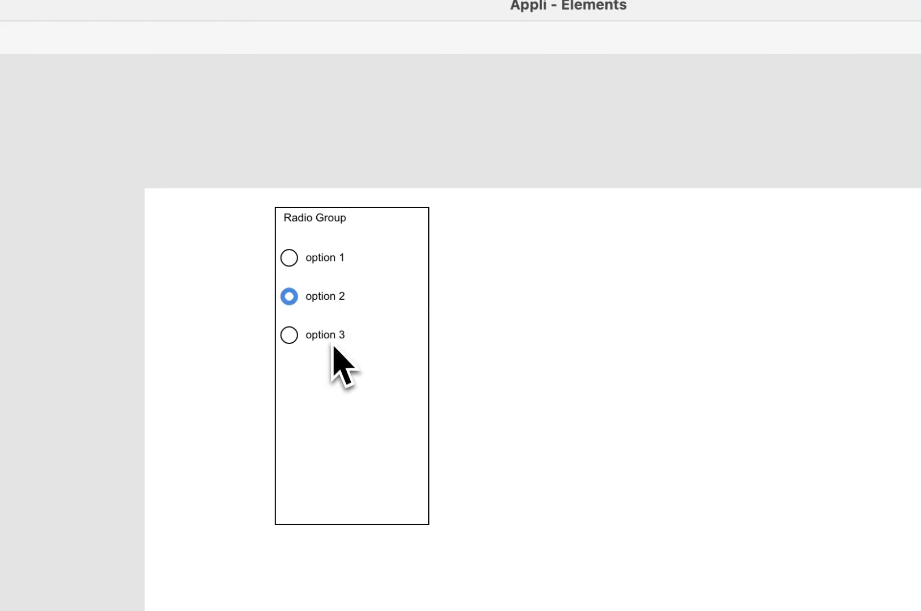
{"action": "left_click", "coordinate": [332, 325]}
{"action": "left_click", "coordinate": [331, 313]}
{"action": "key", "text": "super+r"}
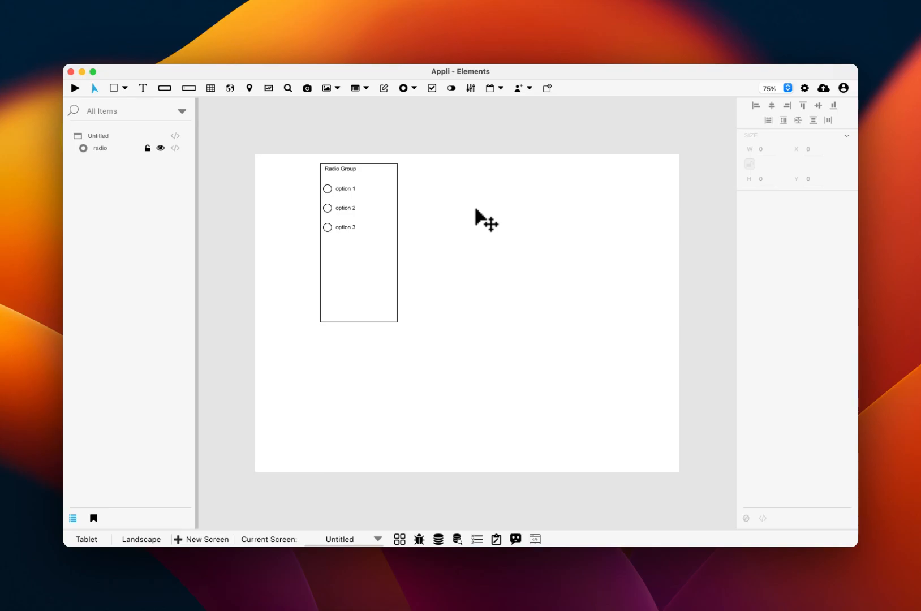
- Rename the radio group's three options to banana, lemon and strawberry
{"action": "left_click", "coordinate": [385, 210]}
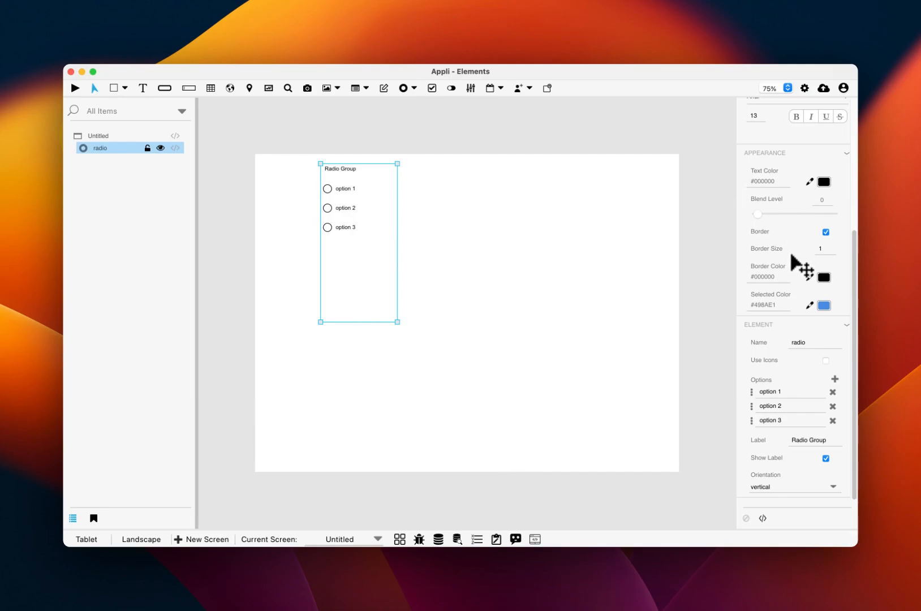
{"action": "scroll", "coordinate": [784, 379], "scroll_direction": "up", "scroll_amount": 1}
{"action": "scroll", "coordinate": [784, 379], "scroll_direction": "down", "scroll_amount": 1}
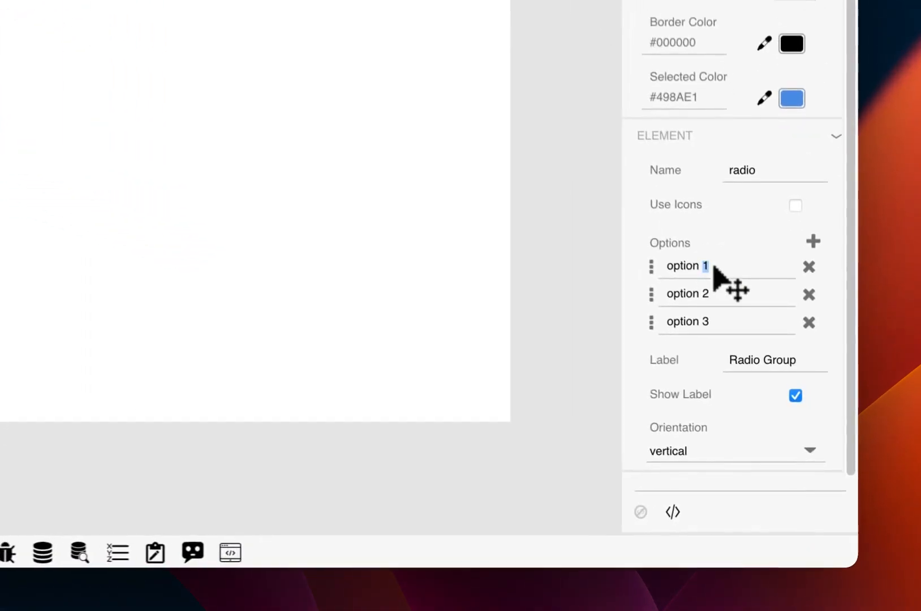
{"action": "double_click", "coordinate": [781, 391]}
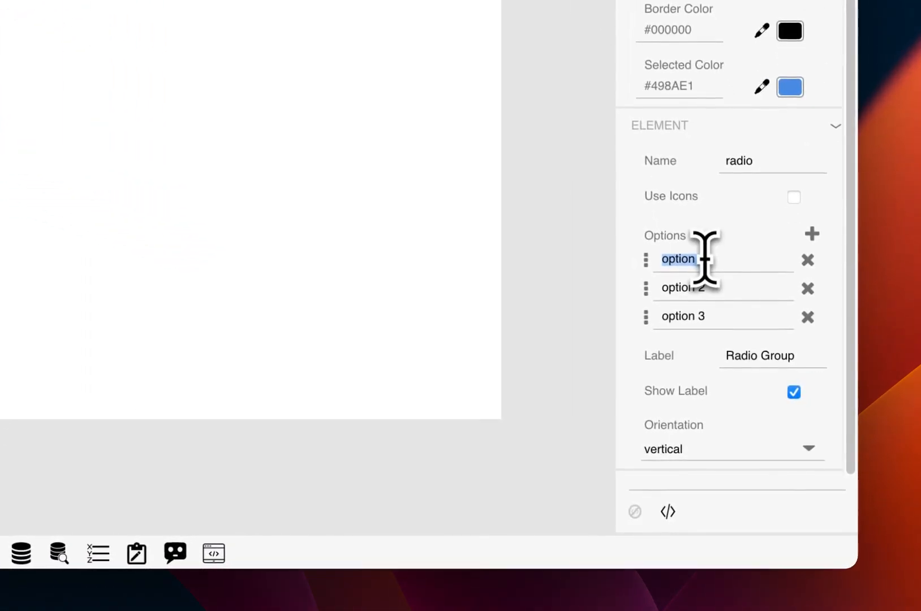
{"action": "type", "text": "banana"}
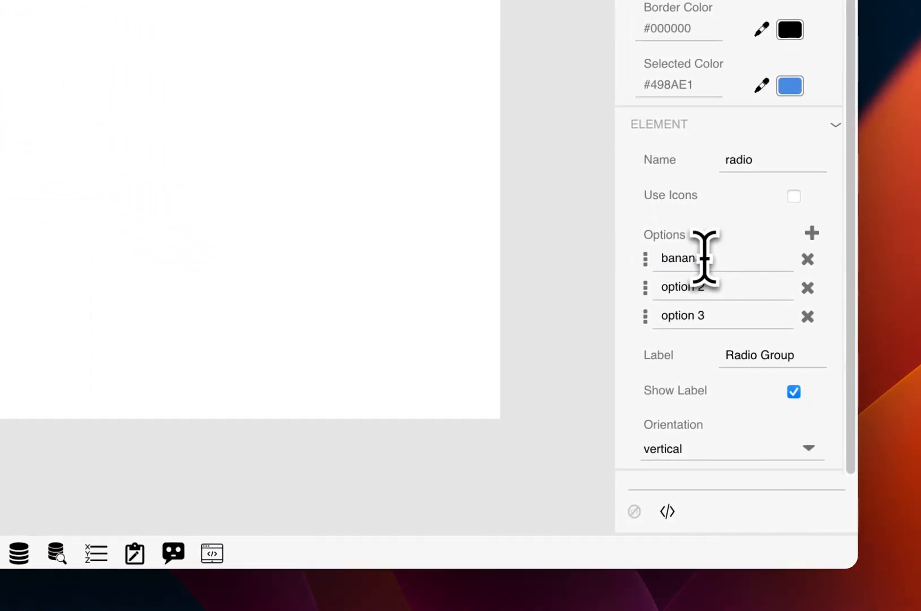
{"action": "triple_click", "coordinate": [710, 286]}
{"action": "key", "text": "BackSpace"}
{"action": "type", "text": "lemon"}
{"action": "triple_click", "coordinate": [707, 309]}
{"action": "type", "text": "strawberry"}
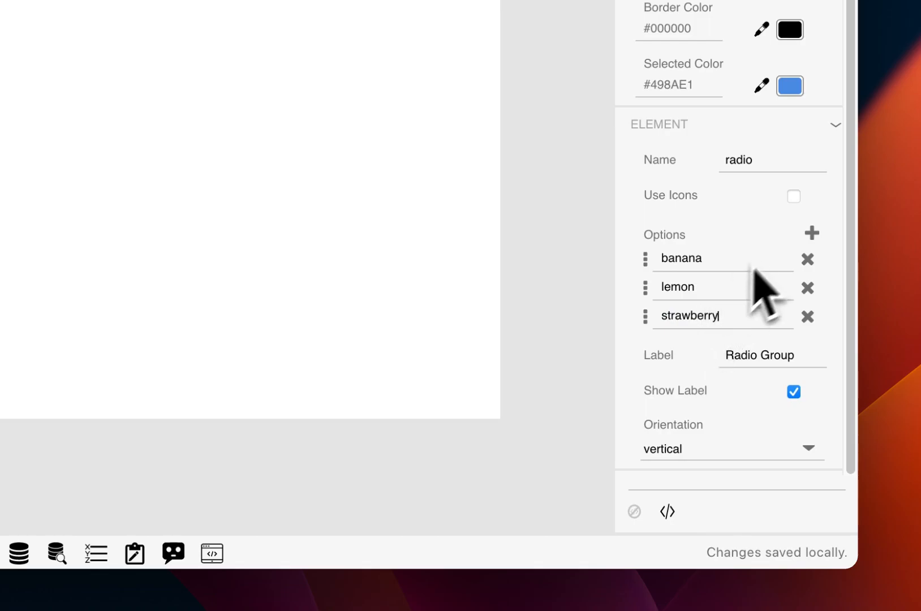
- Set the radio group's label to "Favourite Fruit" and toggle the label's visibility off and back on
{"action": "triple_click", "coordinate": [765, 362]}
{"action": "type", "text": "Favo"}
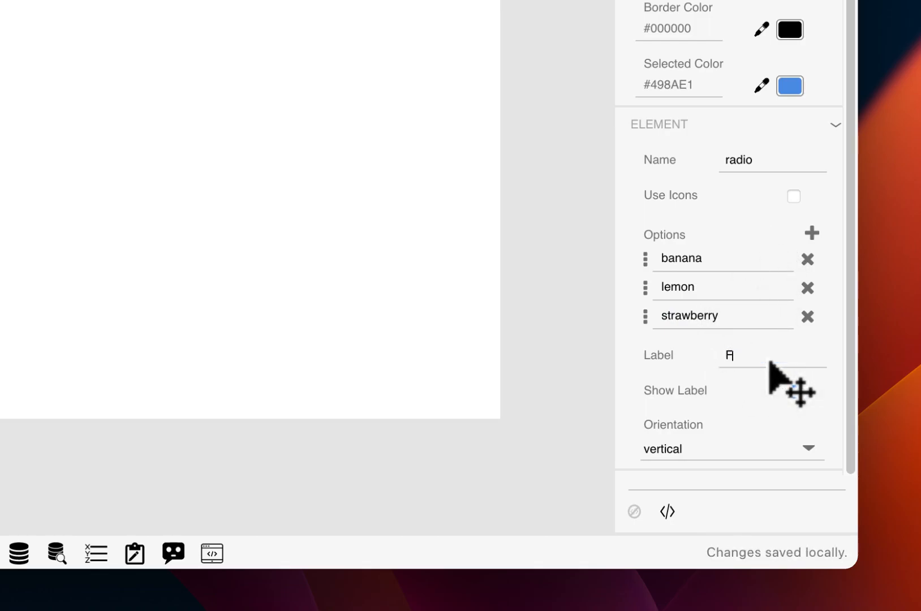
{"action": "type", "text": "urite Fr"}
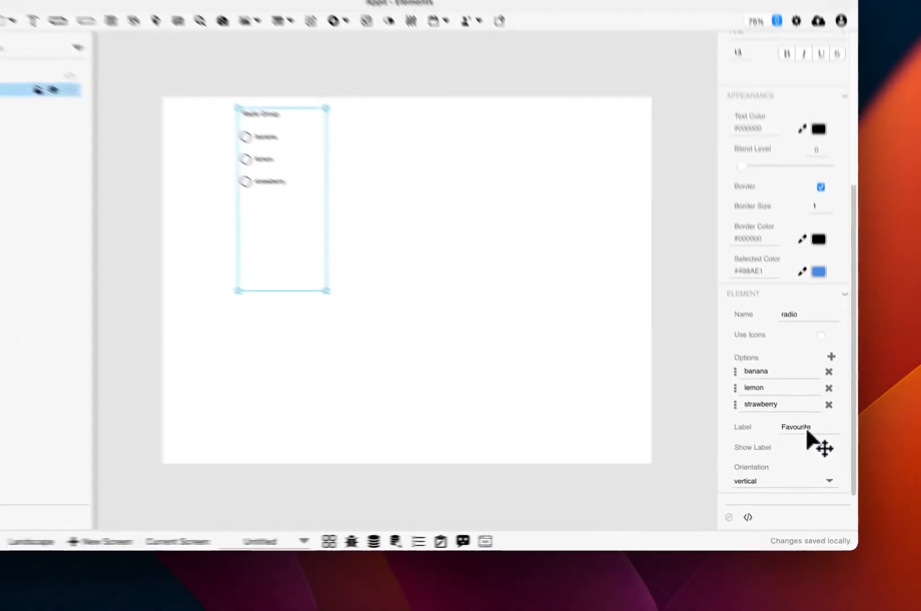
{"action": "type", "text": "uit"}
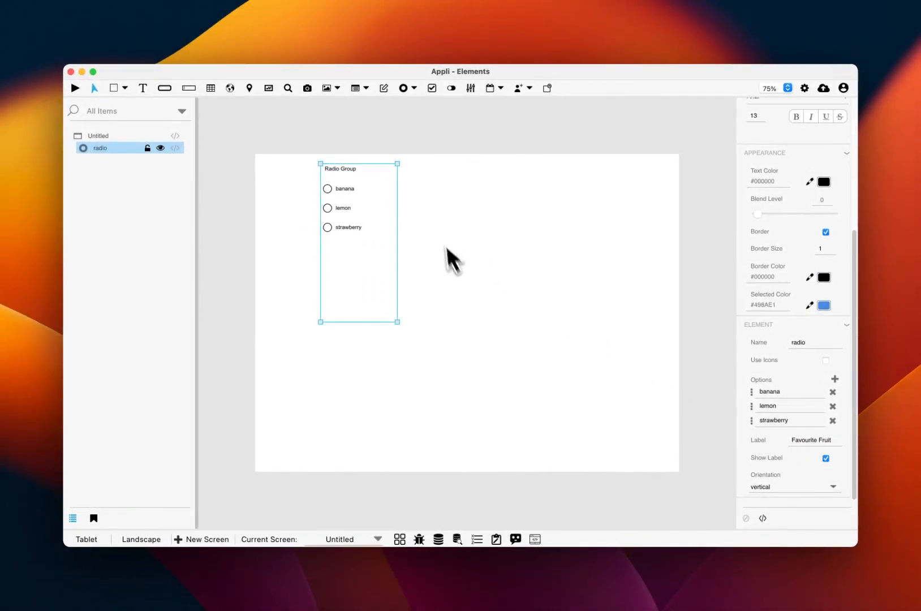
{"action": "left_click", "coordinate": [773, 392]}
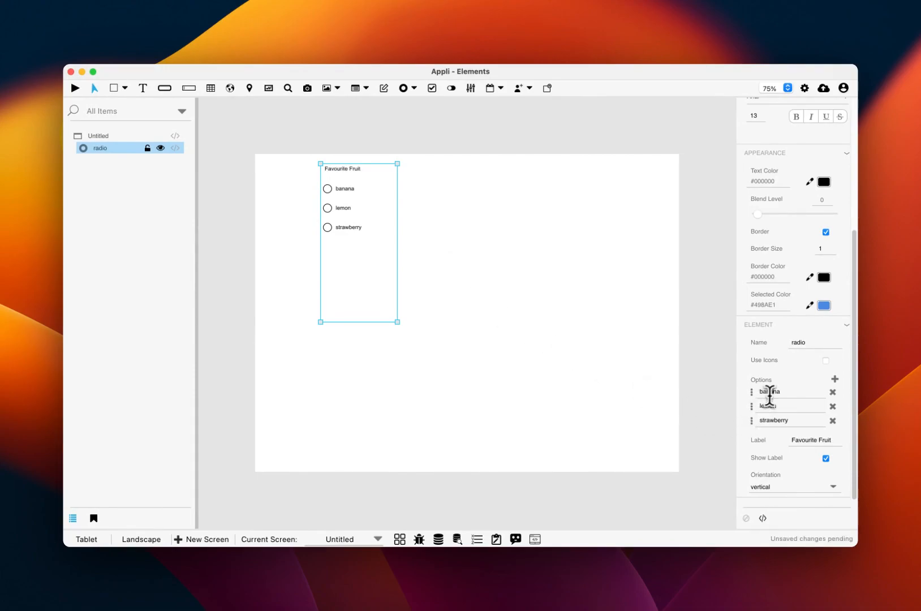
{"action": "left_click", "coordinate": [827, 460]}
{"action": "left_click", "coordinate": [827, 460]}
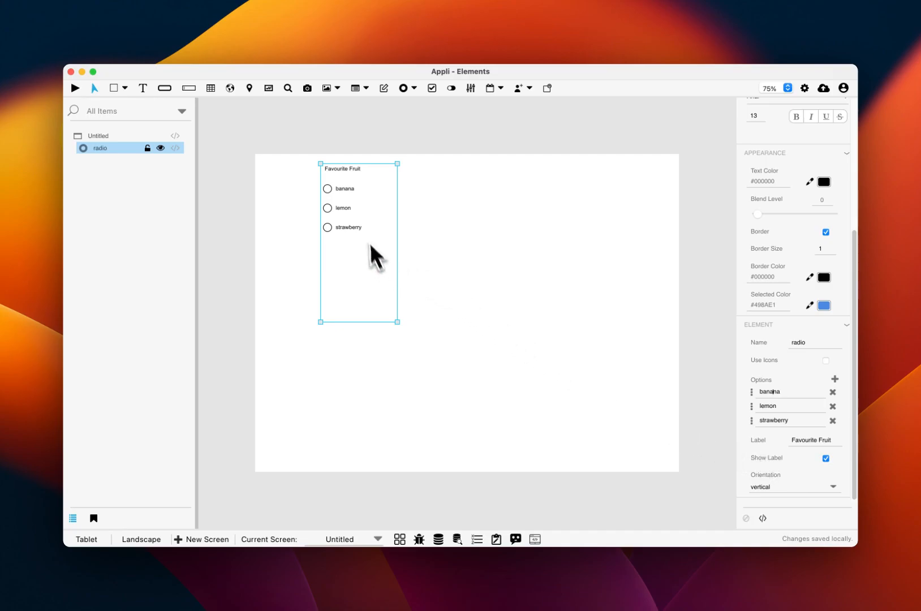
- Try a horizontal orientation for the radio group and widen its box across the screen layout
{"action": "left_click", "coordinate": [770, 487]}
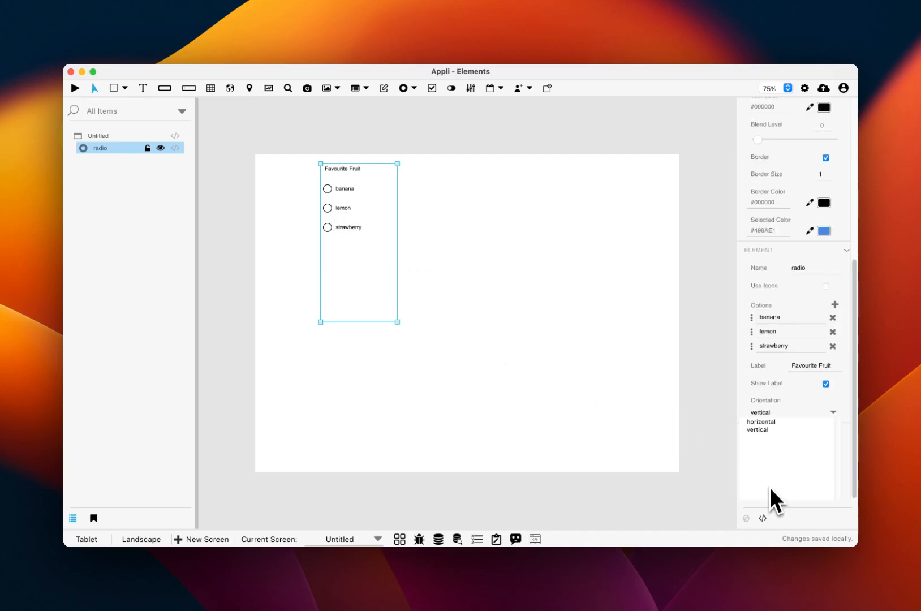
{"action": "left_click", "coordinate": [765, 423]}
{"action": "left_click_drag", "start_coordinate": [397, 217], "coordinate": [592, 215]}
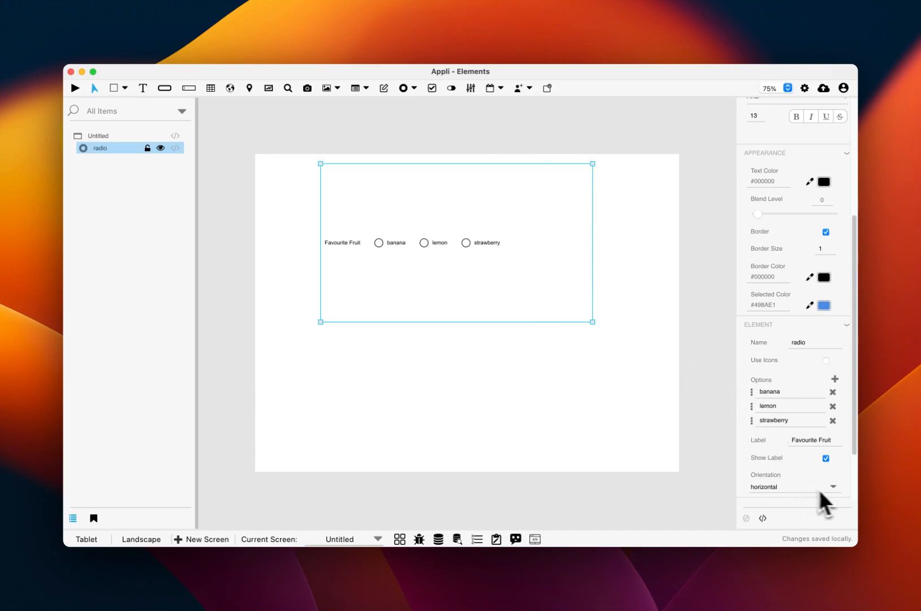
- Return the radio group's orientation to vertical and narrow its box to roughly its original width
{"action": "left_click", "coordinate": [833, 490]}
{"action": "left_click", "coordinate": [770, 430]}
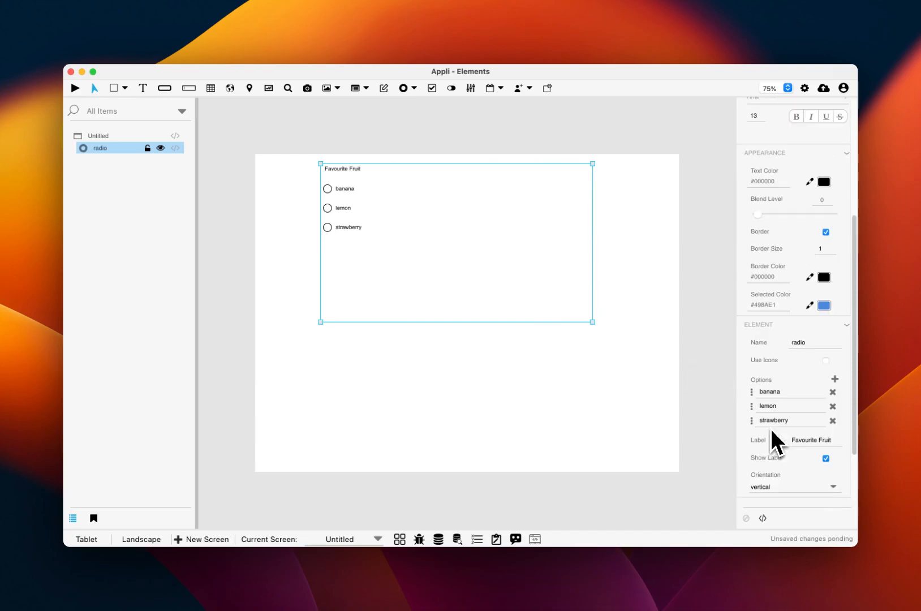
{"action": "left_click_drag", "start_coordinate": [592, 250], "coordinate": [395, 259]}
- Run the app, test the lemon and banana choices in the radio group, and return to editing
{"action": "key", "text": "super+r"}
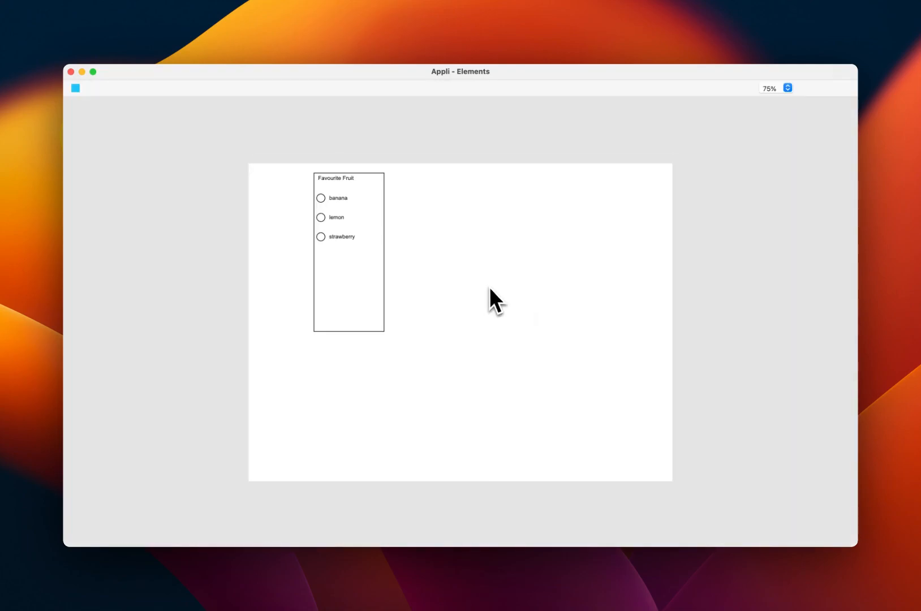
{"action": "left_click", "coordinate": [321, 218]}
{"action": "left_click", "coordinate": [321, 217]}
{"action": "left_click", "coordinate": [321, 198]}
{"action": "key", "text": "Escape"}
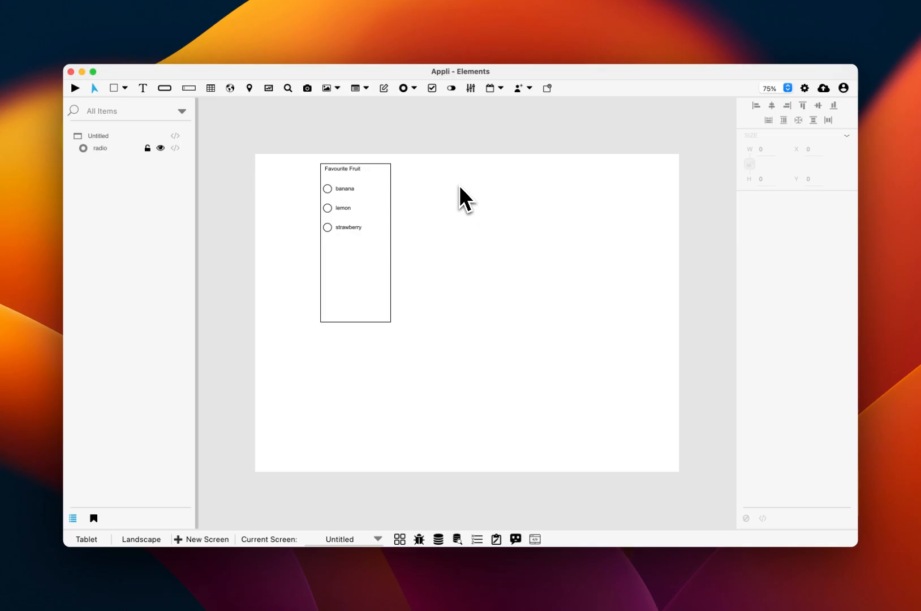
- Draw a button element beside the radio group and accept the name "button"
{"action": "left_click", "coordinate": [166, 89]}
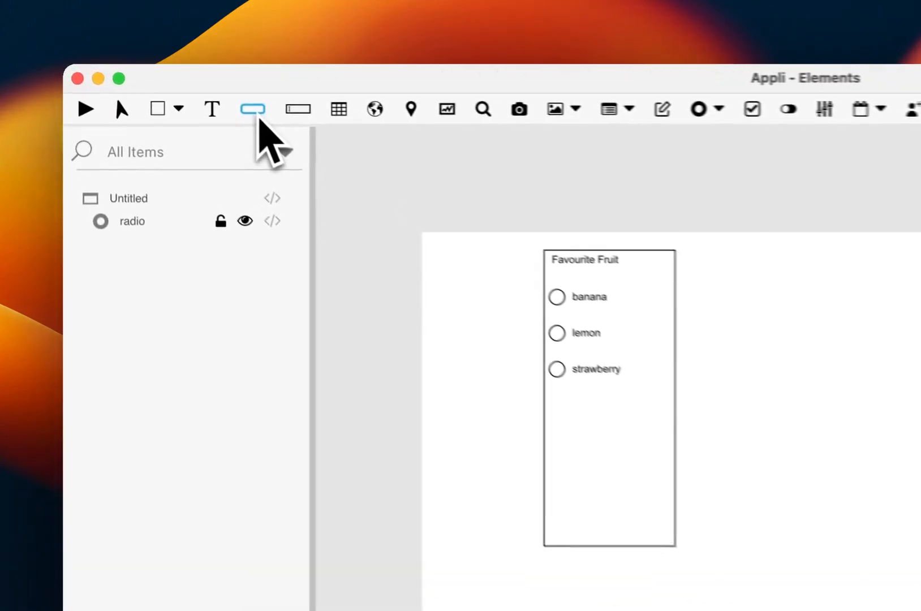
{"action": "left_click_drag", "start_coordinate": [434, 300], "coordinate": [612, 362]}
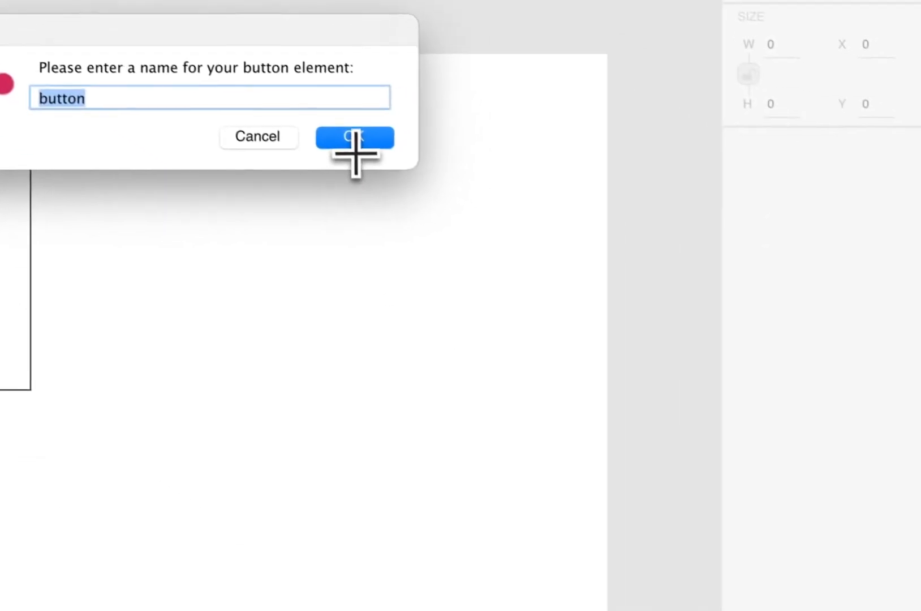
{"action": "left_click", "coordinate": [468, 213]}
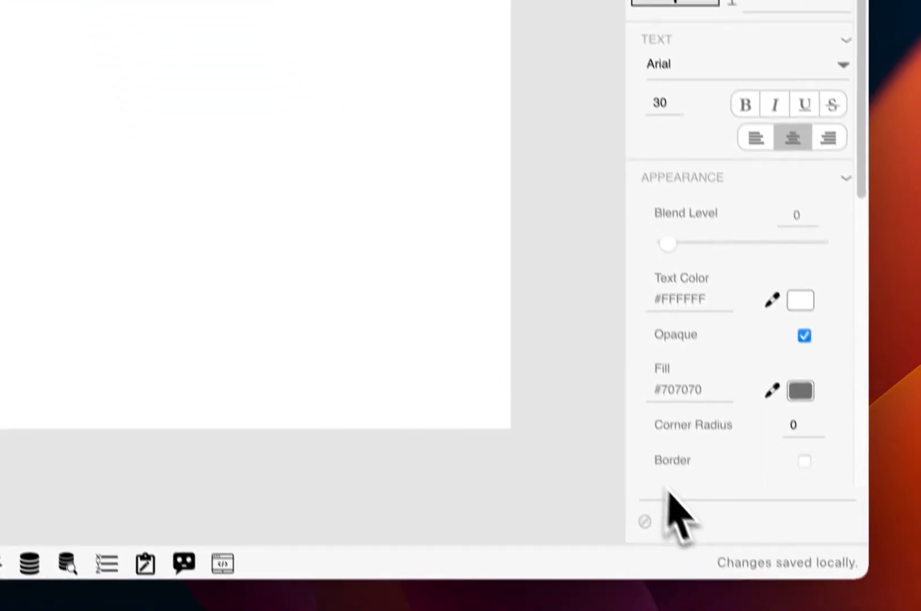
- Add a "set variable from property" action to the button's mouseClick event in its LowCode actions
{"action": "left_click", "coordinate": [677, 525]}
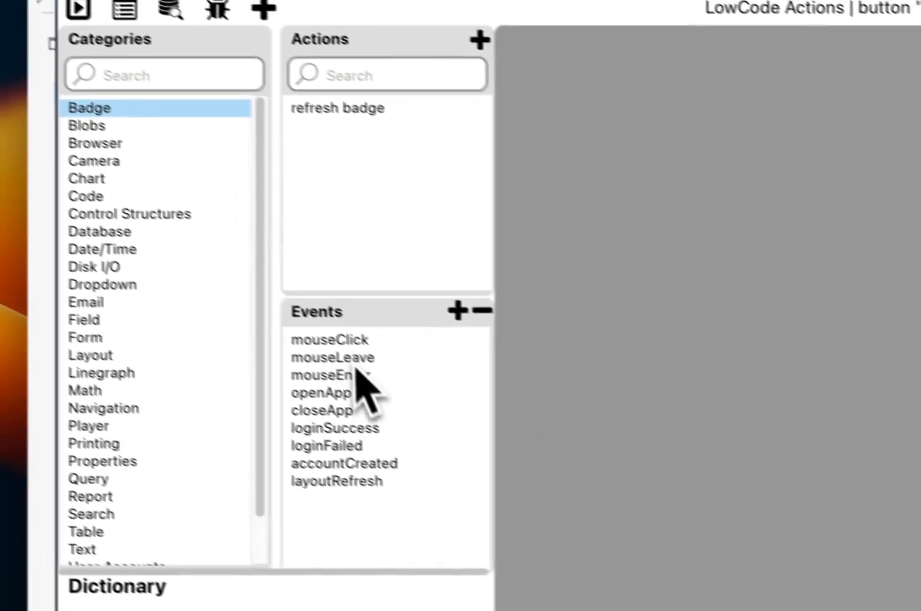
{"action": "left_click", "coordinate": [383, 359]}
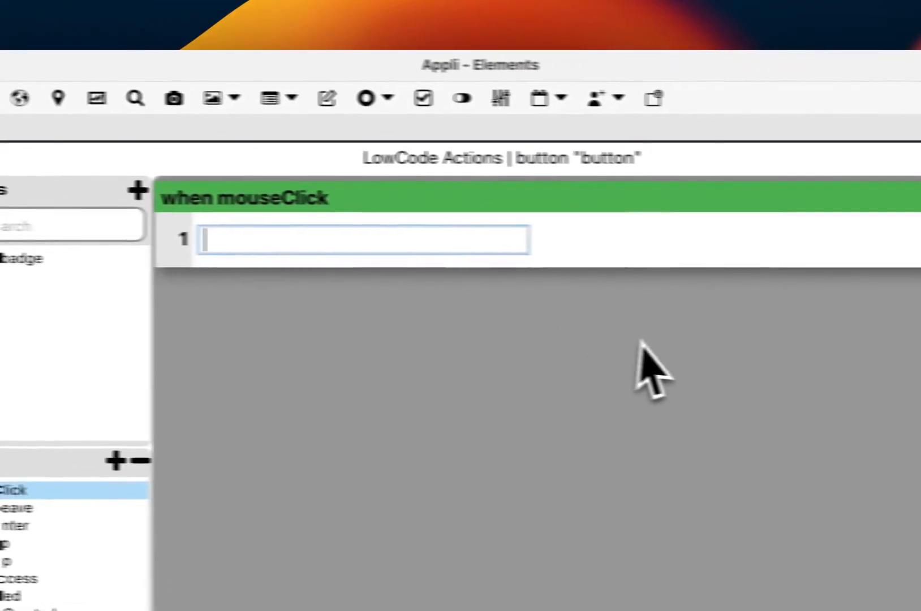
{"action": "type", "text": "set va"}
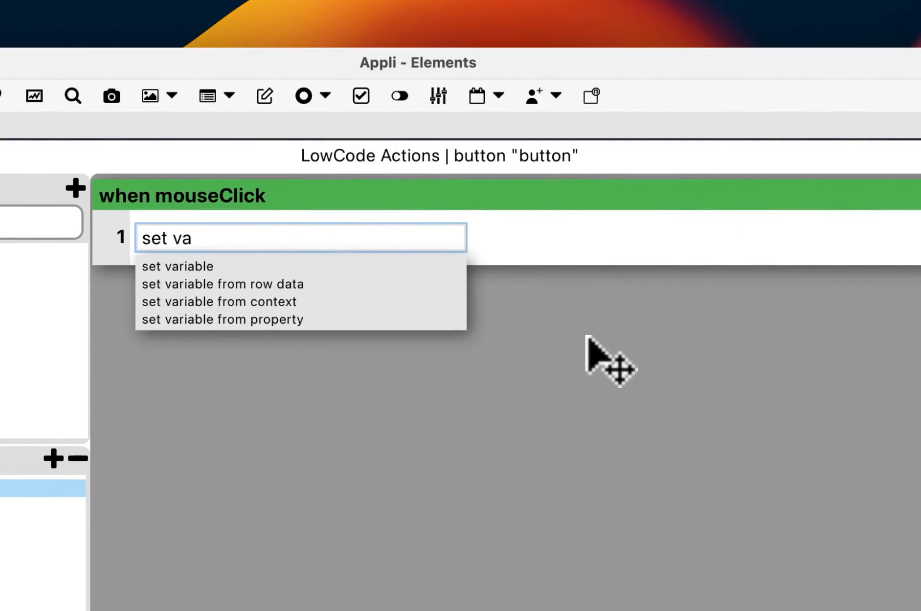
{"action": "key", "text": "Down"}
{"action": "key", "text": "Down"}
{"action": "key", "text": "Down"}
{"action": "key", "text": "Down"}
{"action": "key", "text": "Return"}
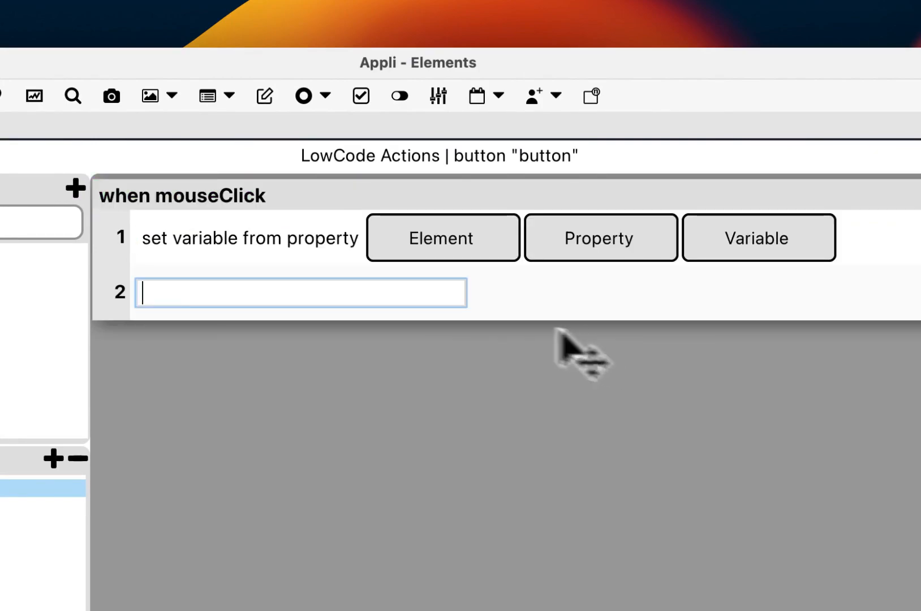
- Configure the action to read the radio element's "value" property into the variable "temp"
{"action": "left_click", "coordinate": [464, 239]}
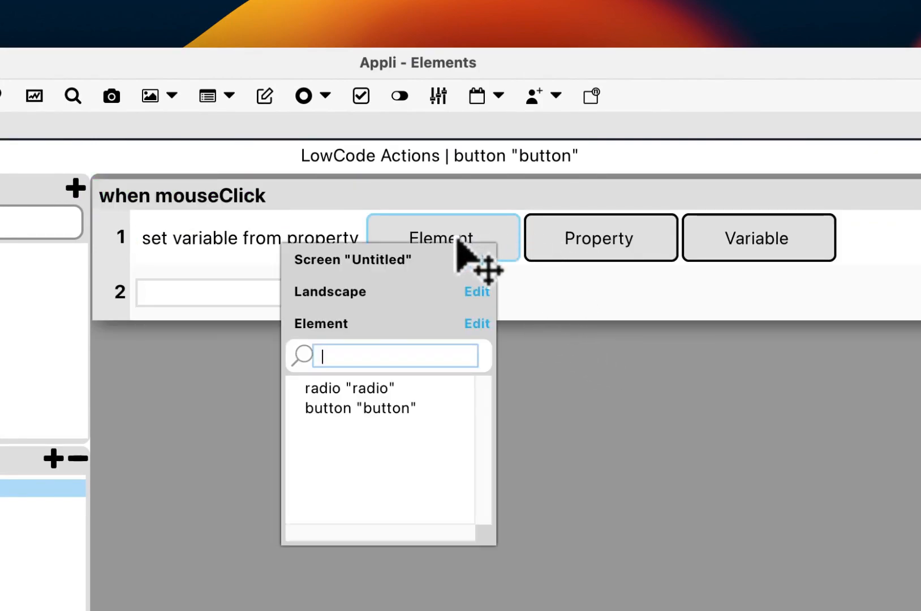
{"action": "left_click", "coordinate": [390, 388]}
{"action": "left_click", "coordinate": [609, 256]}
{"action": "type", "text": "va"}
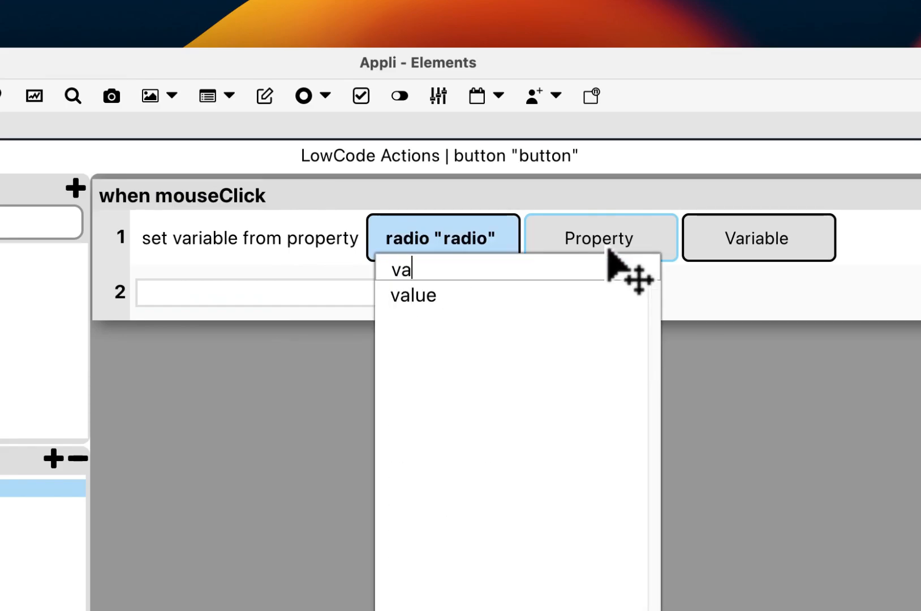
{"action": "left_click", "coordinate": [487, 293]}
{"action": "left_click", "coordinate": [707, 254]}
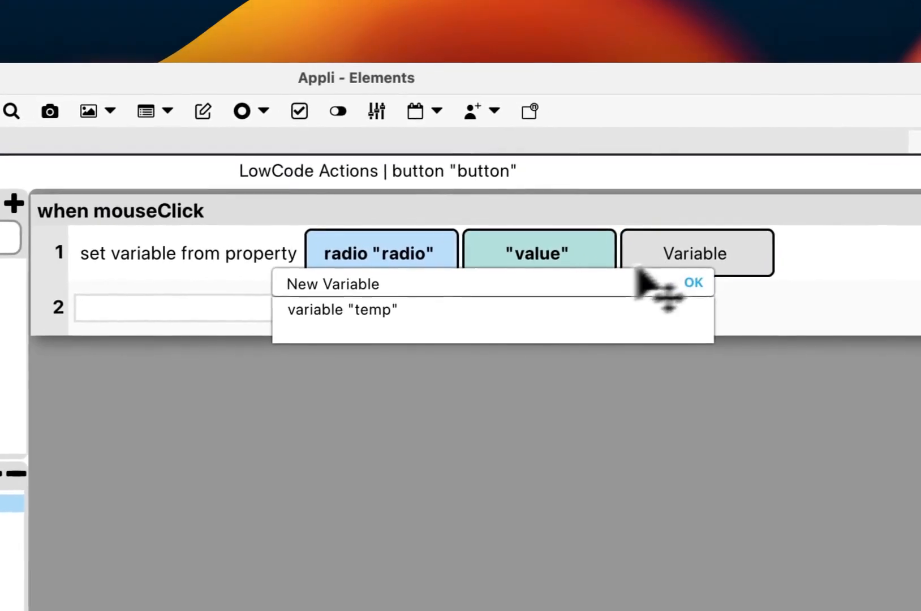
{"action": "left_click", "coordinate": [380, 310]}
- Add an "answer dialog" action as the second action of the button's mouseClick event
{"action": "left_click", "coordinate": [269, 325]}
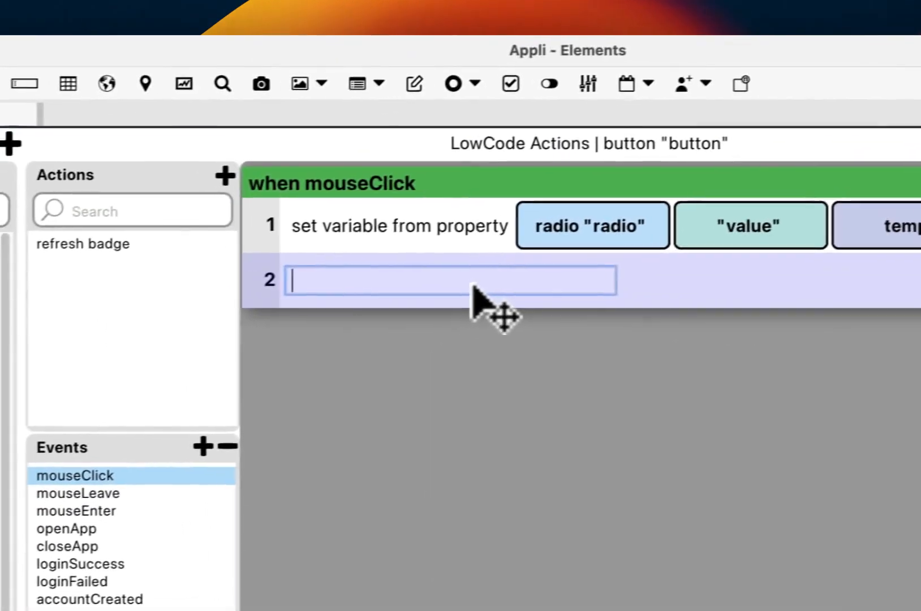
{"action": "type", "text": "answe"}
{"action": "key", "text": "Down"}
{"action": "key", "text": "Return"}
- Configure the answer dialog to use the variable "temp" as its message and "close" as its first choice
{"action": "left_click", "coordinate": [516, 281]}
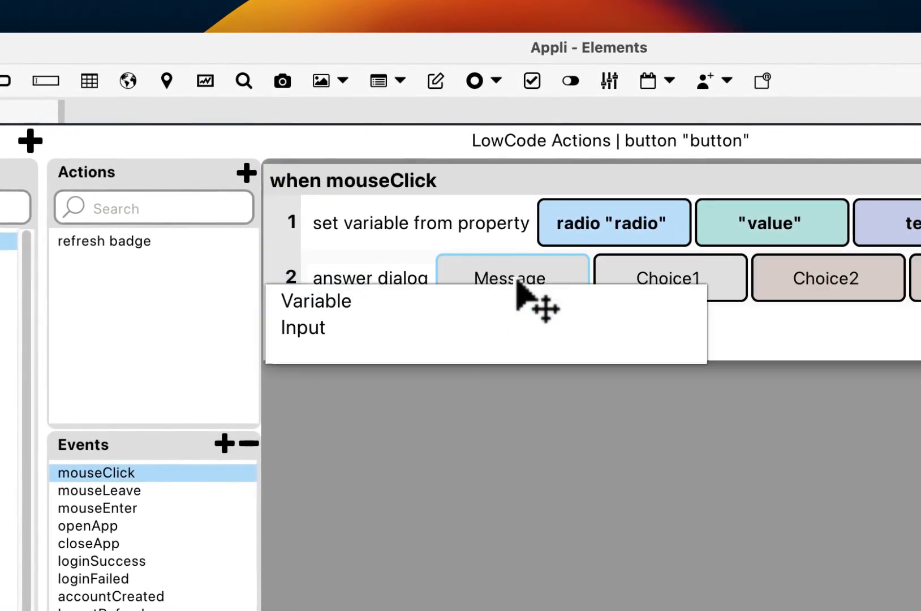
{"action": "left_click", "coordinate": [300, 312]}
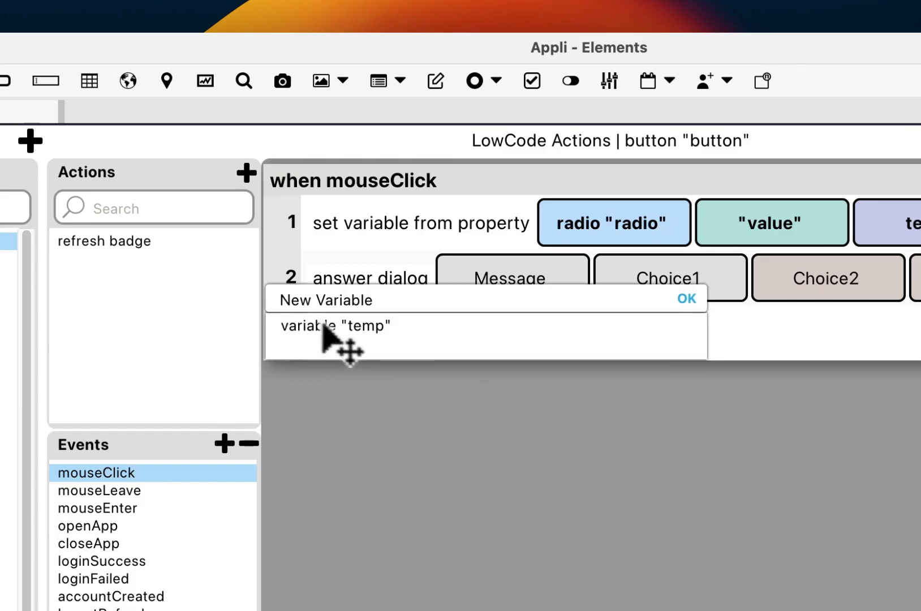
{"action": "left_click", "coordinate": [320, 326]}
{"action": "left_click", "coordinate": [614, 298]}
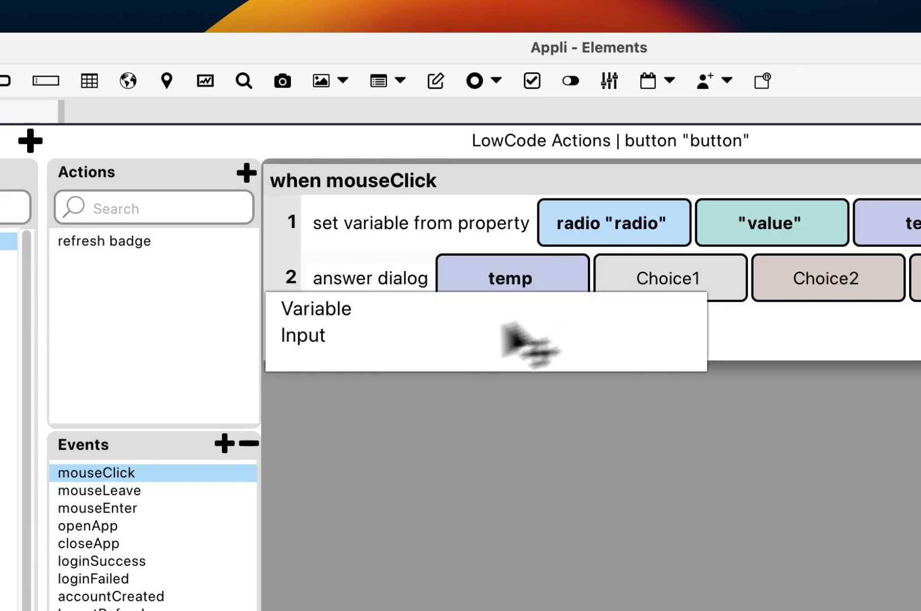
{"action": "left_click", "coordinate": [317, 336]}
{"action": "type", "text": "close"}
{"action": "key", "text": "Return"}
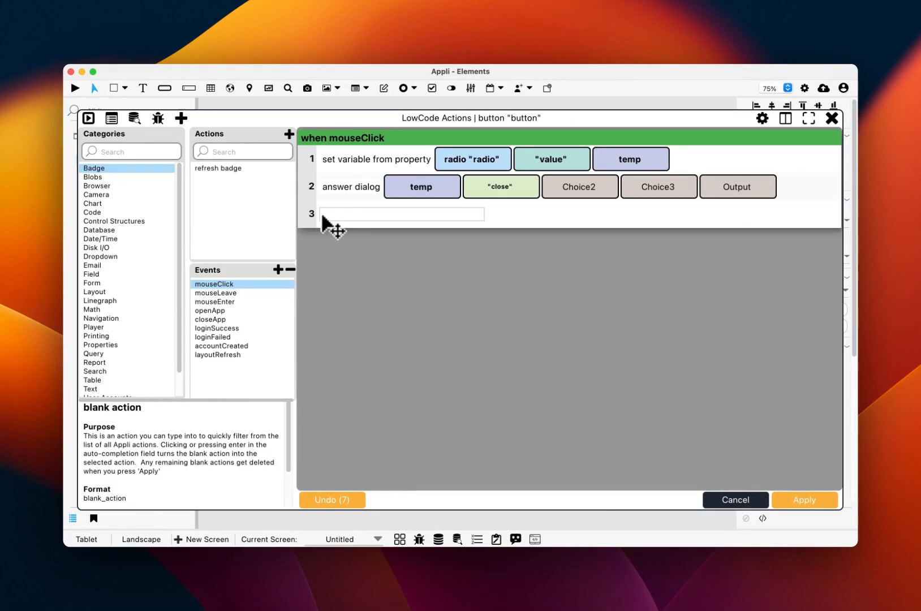
- Add a "get element value" action as the third action of the mouseClick event, and delete it again
{"action": "left_click", "coordinate": [357, 214]}
{"action": "type", "text": "gert"}
{"action": "key", "text": "BackSpace"}
{"action": "type", "text": "t elemen"}
{"action": "key", "text": "Down"}
{"action": "key", "text": "Return"}
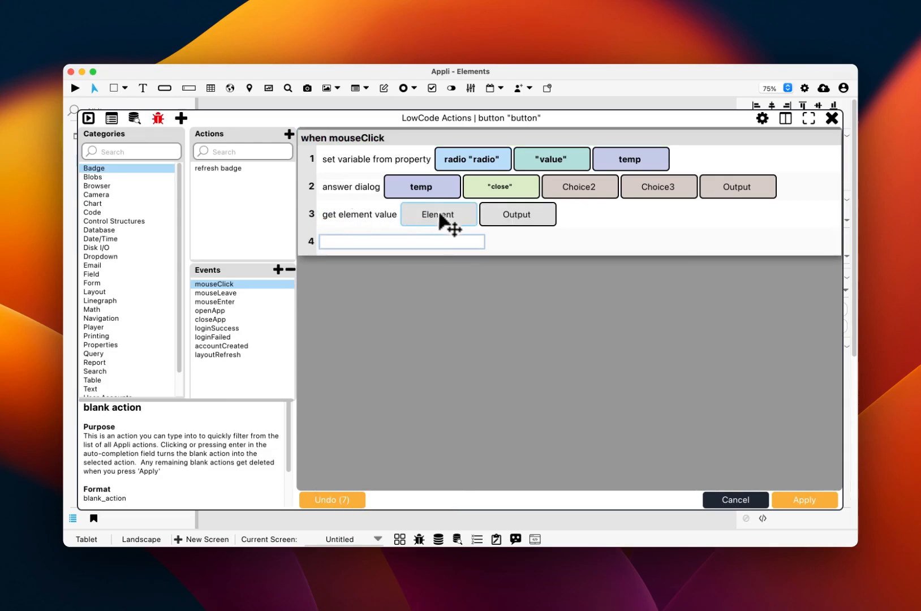
{"action": "left_click", "coordinate": [357, 223]}
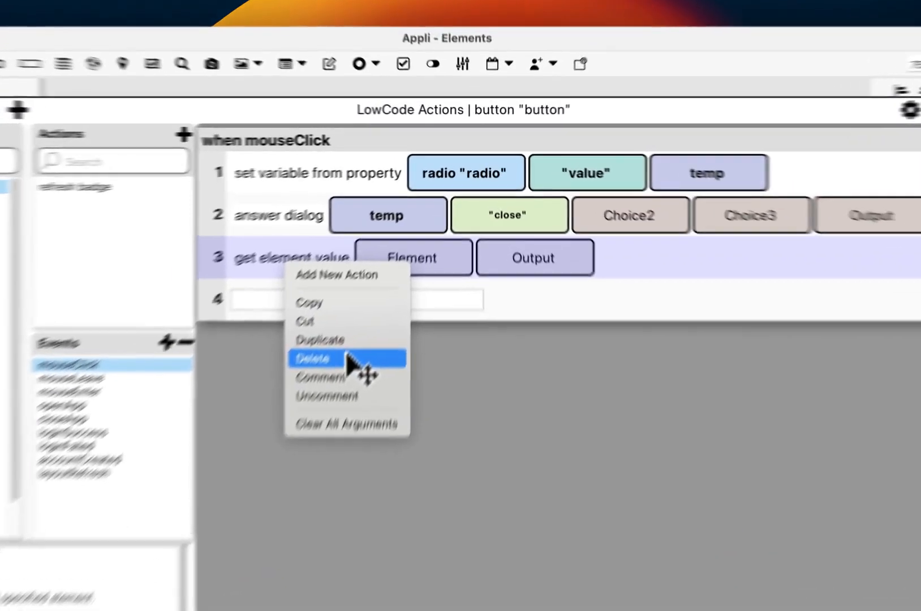
{"action": "left_click", "coordinate": [396, 279]}
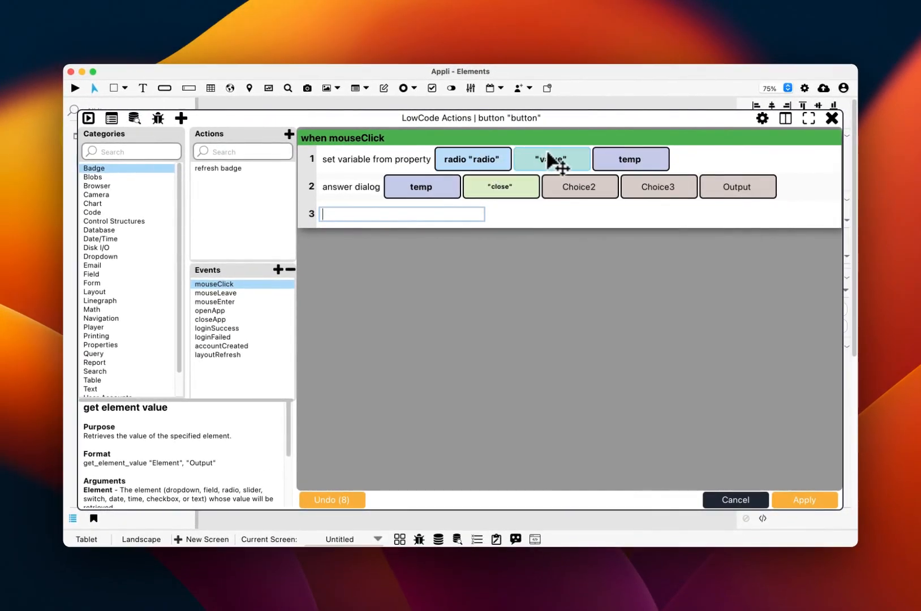
- Examine the list of properties that the "set variable from property" action can read from the radio element
{"action": "left_click", "coordinate": [549, 159]}
{"action": "scroll", "coordinate": [532, 249], "scroll_direction": "down", "scroll_amount": 5}
{"action": "scroll", "coordinate": [538, 252], "scroll_direction": "down", "scroll_amount": 4}
{"action": "scroll", "coordinate": [537, 251], "scroll_direction": "up", "scroll_amount": 10}
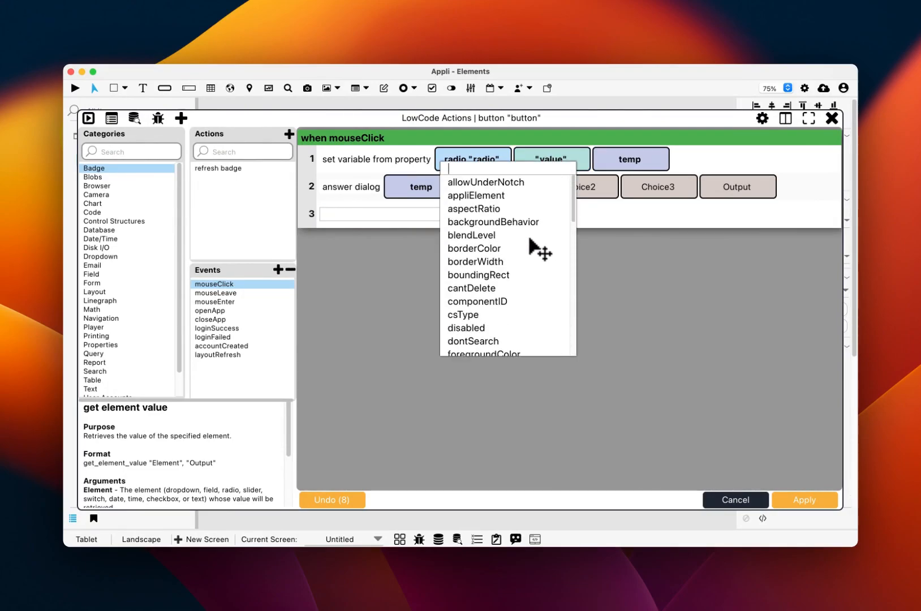
{"action": "left_click", "coordinate": [696, 304]}
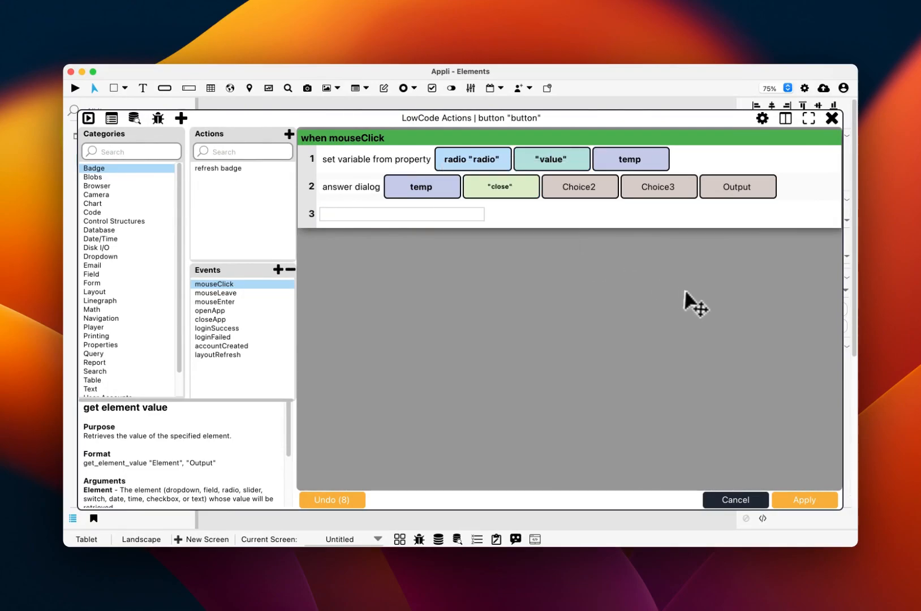
- Apply the button's LowCode actions and run the app
{"action": "left_click", "coordinate": [815, 499]}
{"action": "key", "text": "super+r"}
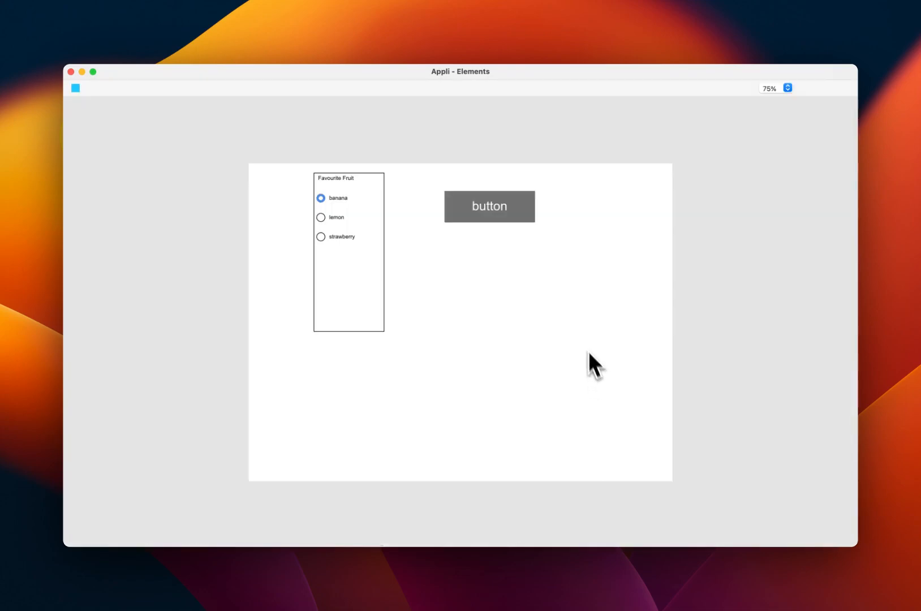
- Test the button with banana and with strawberry selected, closing each dialog, and return to editing
{"action": "left_click", "coordinate": [450, 208]}
{"action": "left_click", "coordinate": [525, 277]}
{"action": "left_click", "coordinate": [350, 237]}
{"action": "left_click", "coordinate": [498, 217]}
{"action": "left_click", "coordinate": [550, 277]}
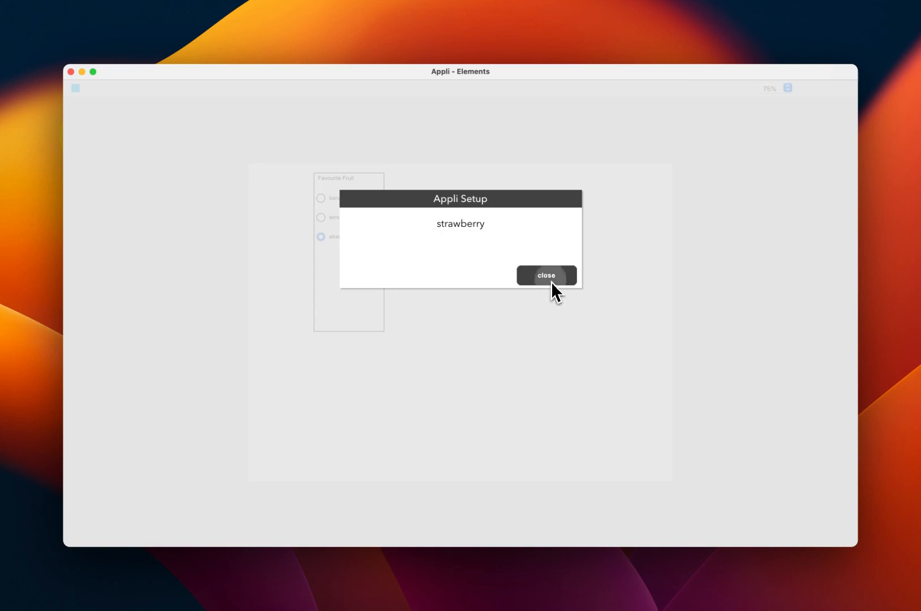
{"action": "key", "text": "Escape"}
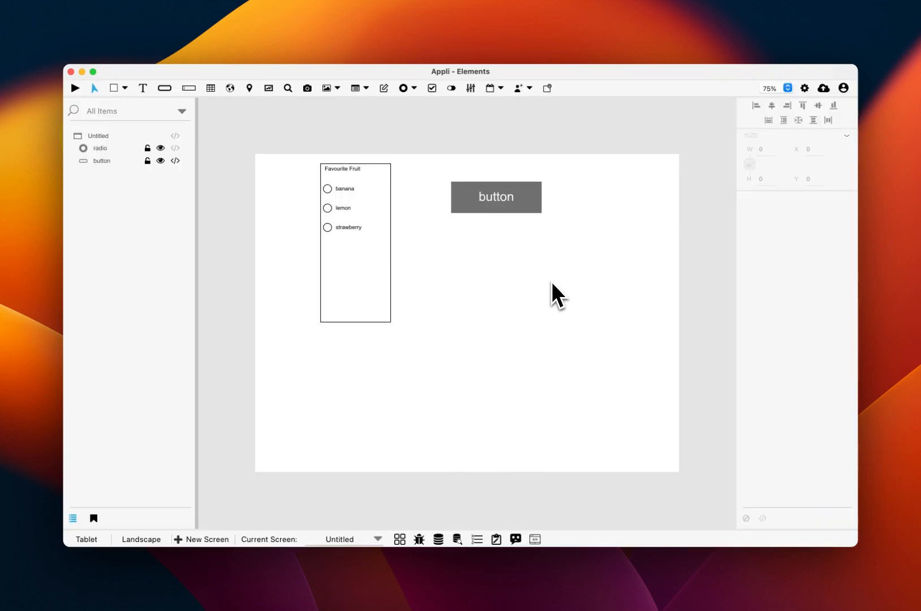